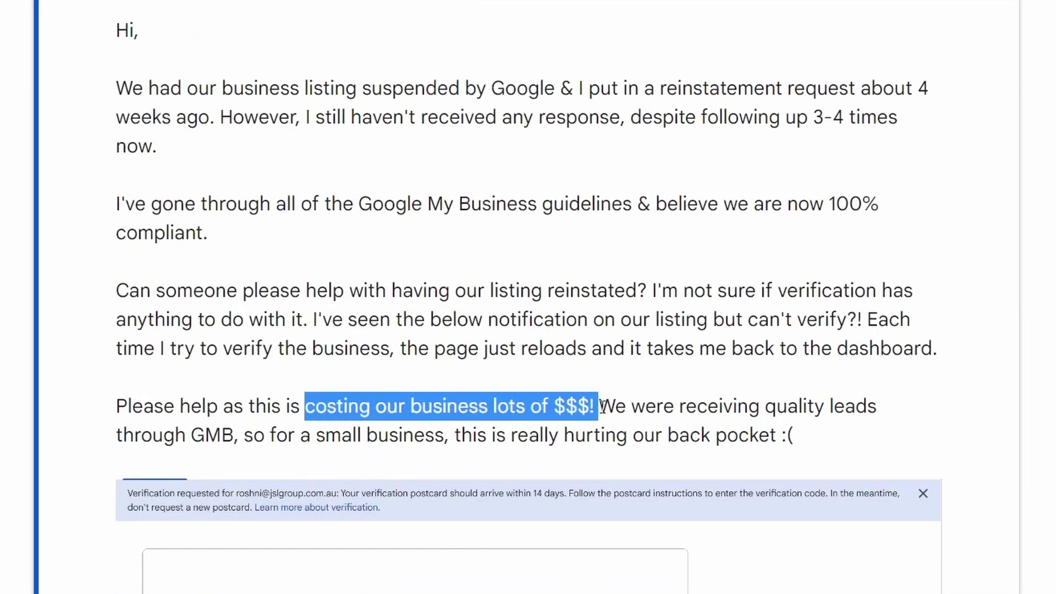
scroll(650, 414, "up", 3)
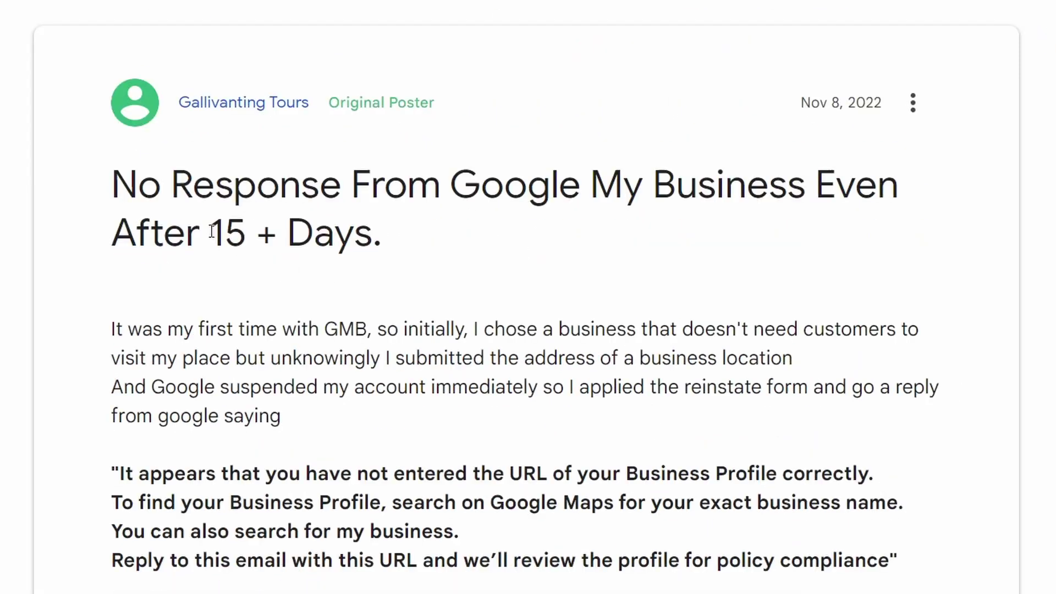
- Reach the Business Redressal Complaint Form with the verification postcard notice dismissed
left_click_drag(212, 232, 380, 234)
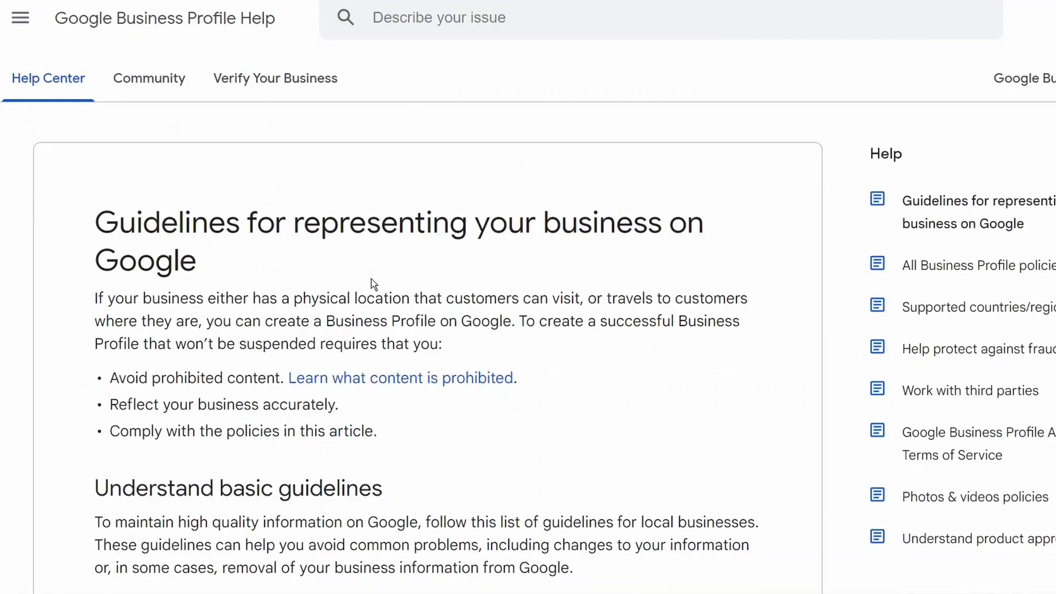
scroll(371, 279, "down", 5)
scroll(371, 275, "down", 5)
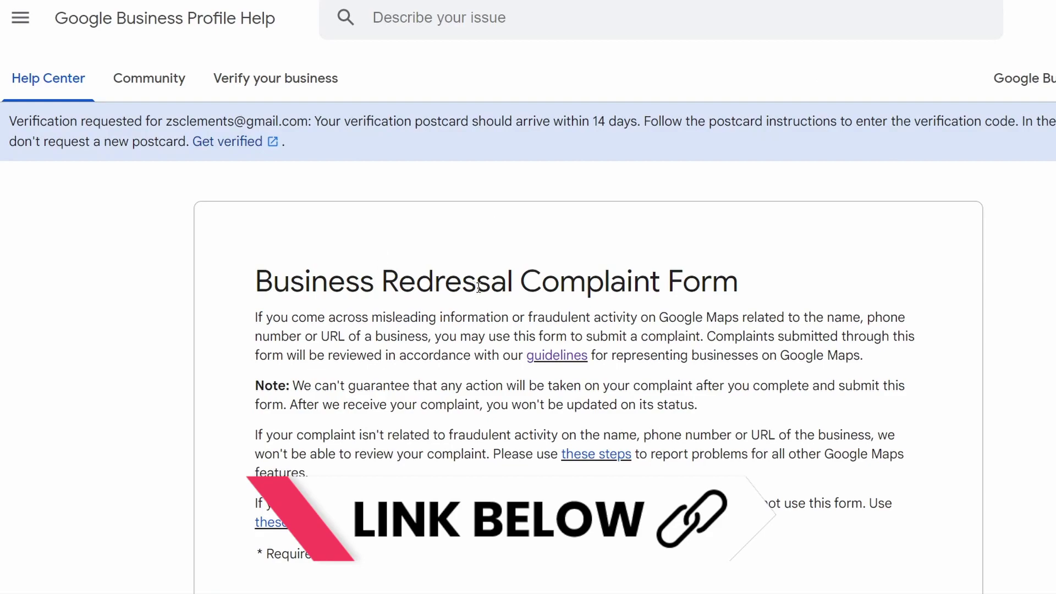
left_click(1029, 159)
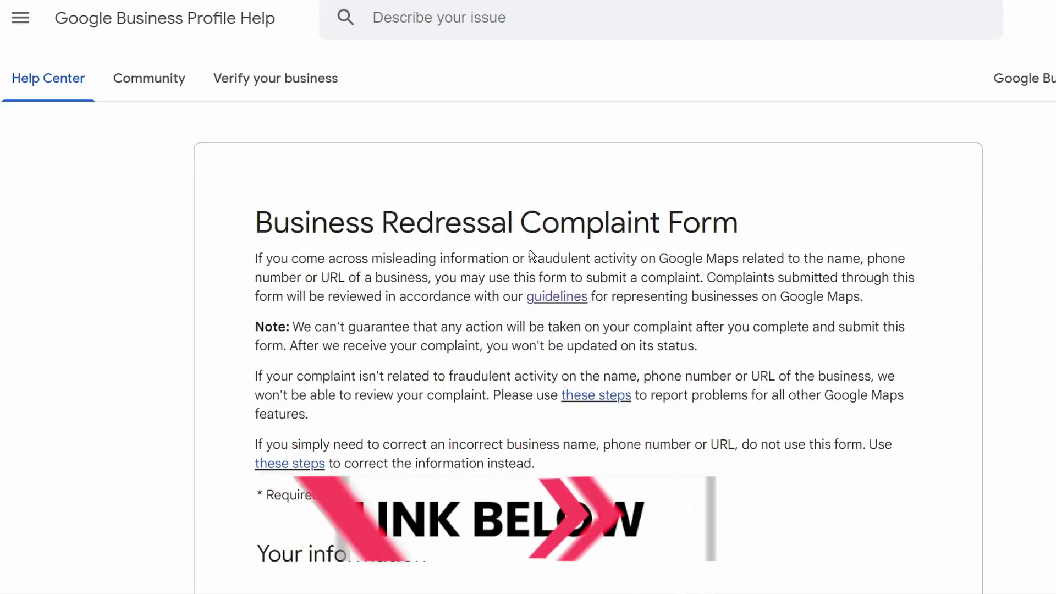
scroll(495, 329, "down", 5)
scroll(497, 323, "down", 4)
scroll(496, 328, "down", 4)
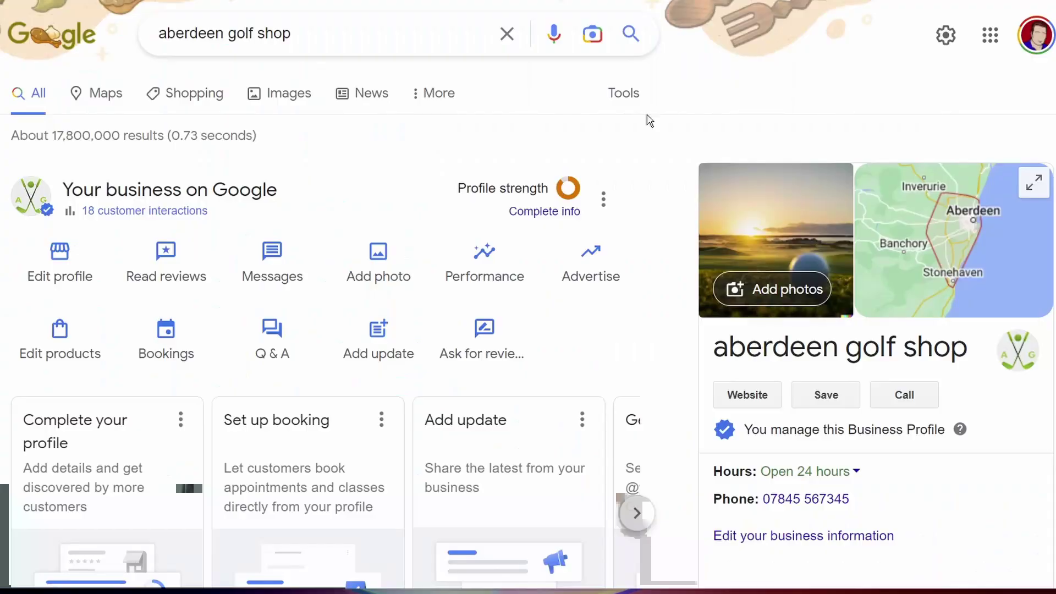
- Reach Advanced settings via the profile's three-dot menu and Business Profile settings
left_click(602, 203)
left_click(657, 159)
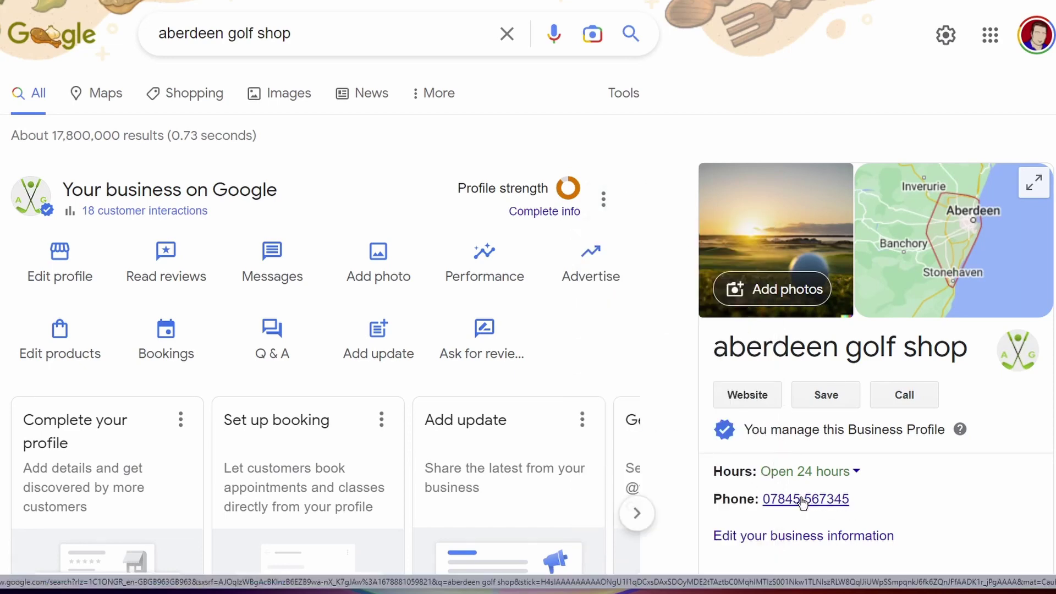
left_click(603, 200)
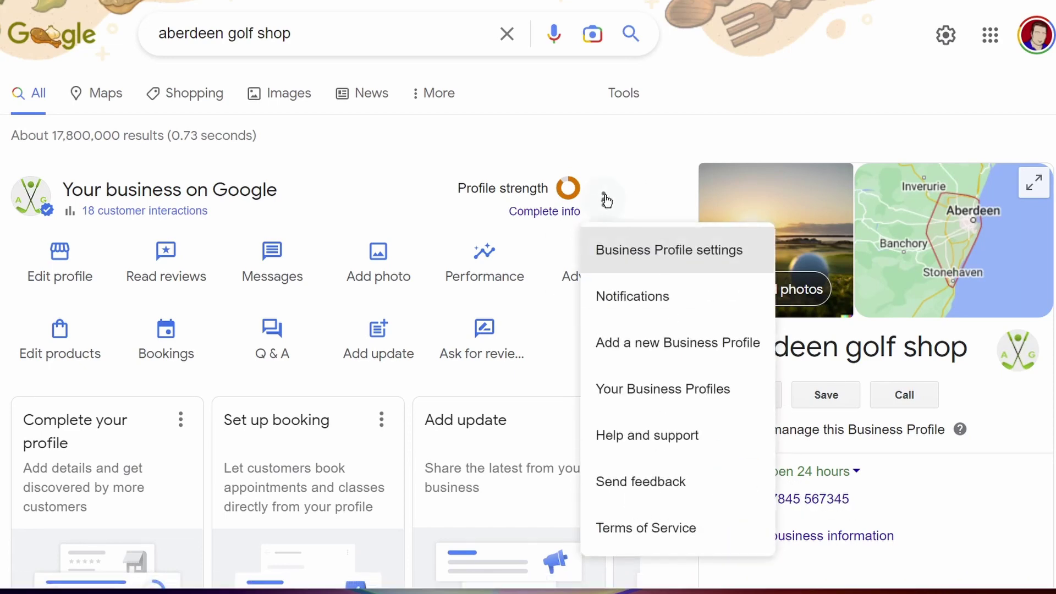
left_click(675, 255)
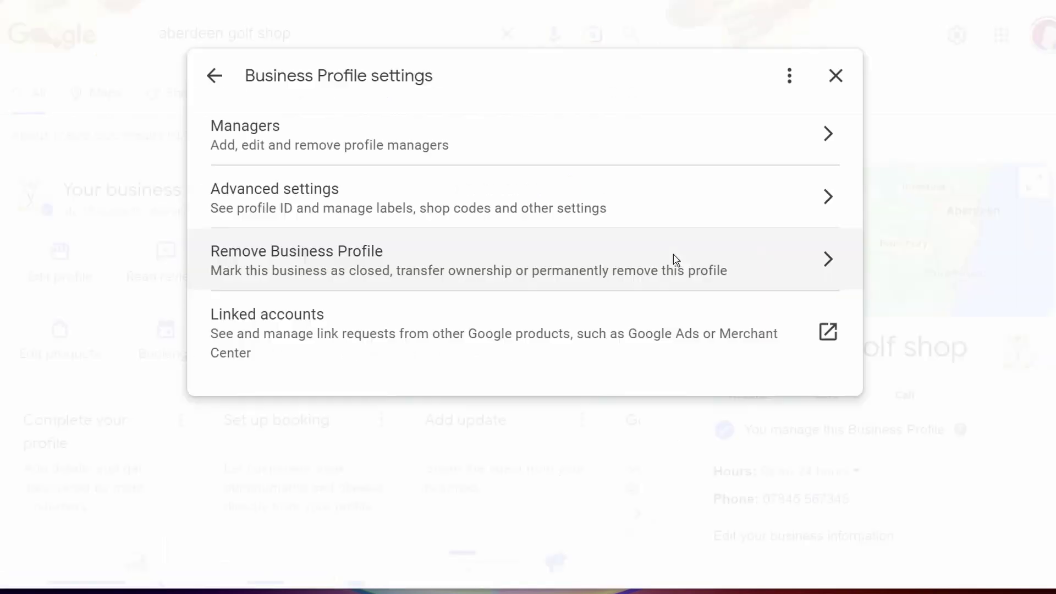
left_click(610, 210)
scroll(685, 210, "down", 3)
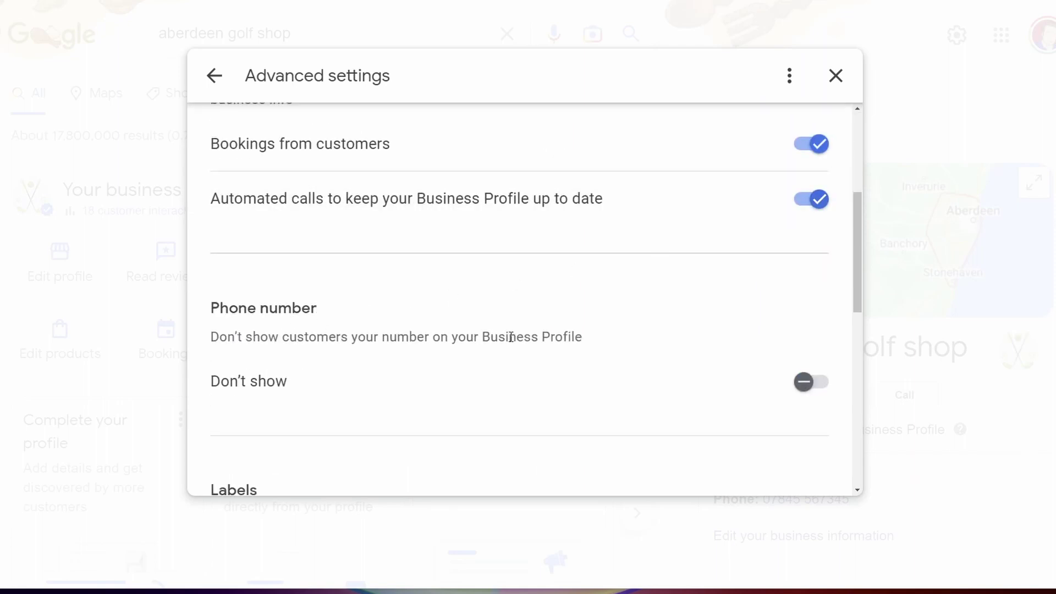
- Switch the Phone number setting to 'Don't show' so customers can't see it, then close settings
left_click(822, 384)
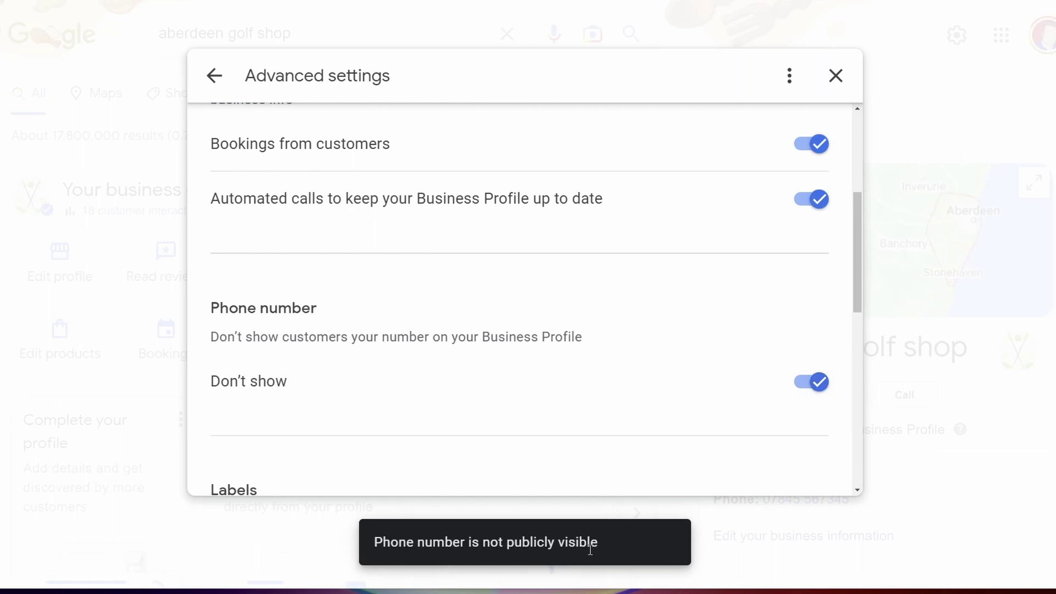
scroll(698, 297, "down", 2)
scroll(701, 293, "down", 5)
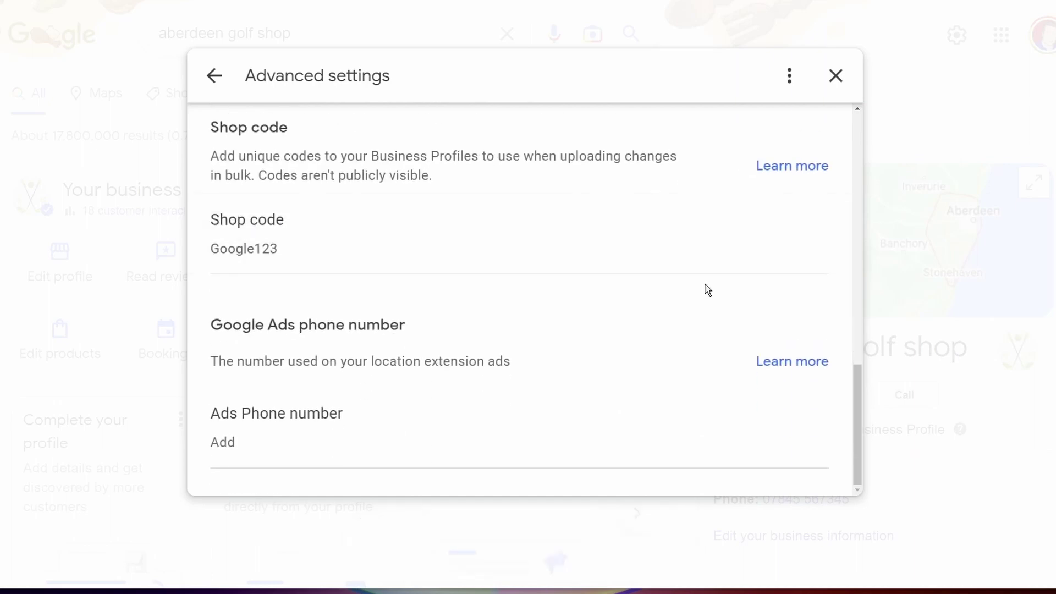
scroll(363, 333, "up", 3)
scroll(413, 298, "up", 4)
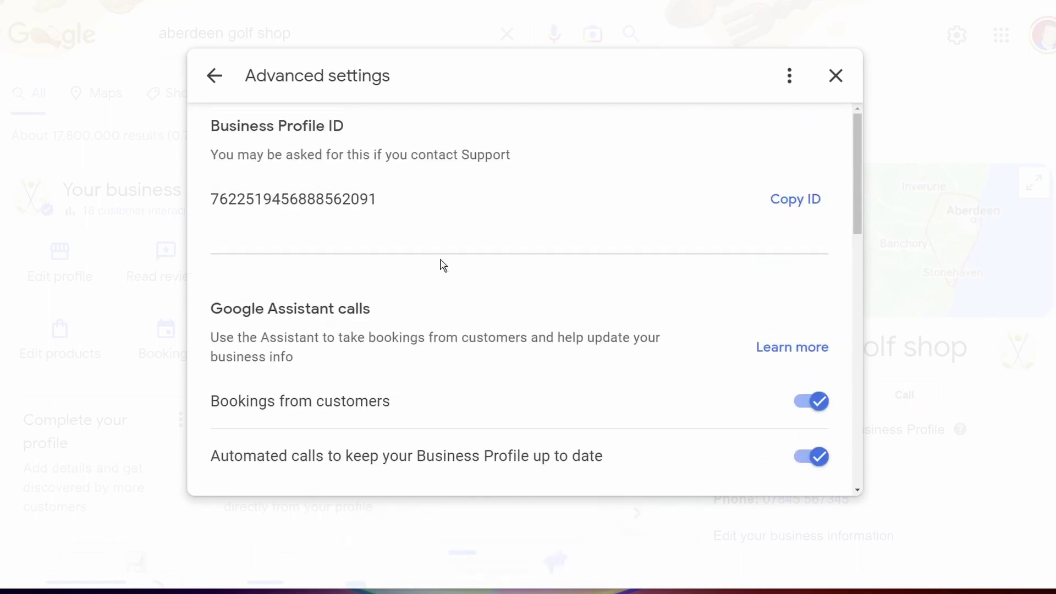
left_click(836, 76)
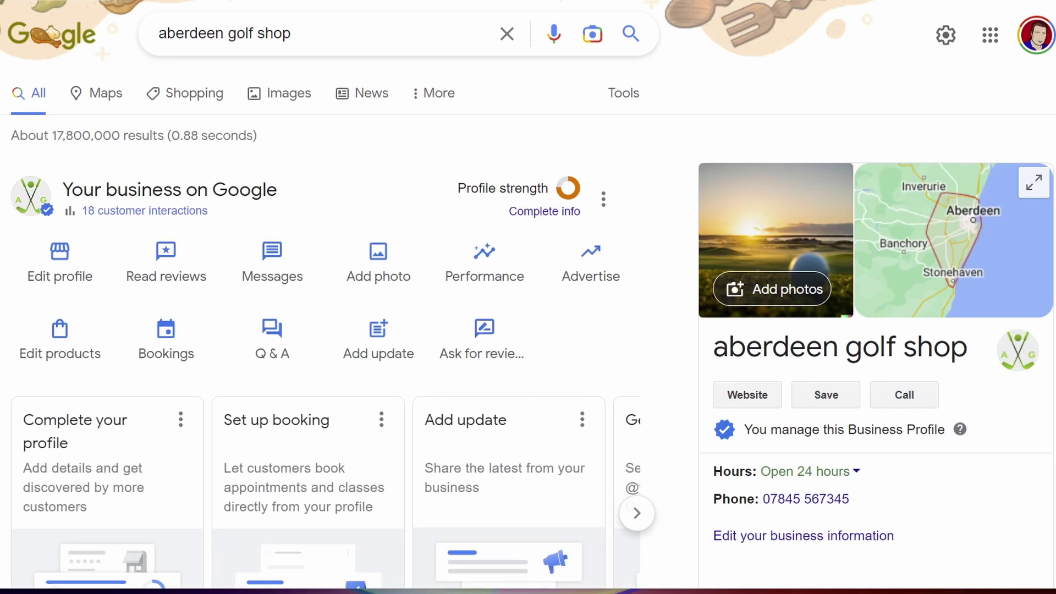
- Page through the suggested task cards to the add-phone-number task and close the business information editor
left_click(636, 518)
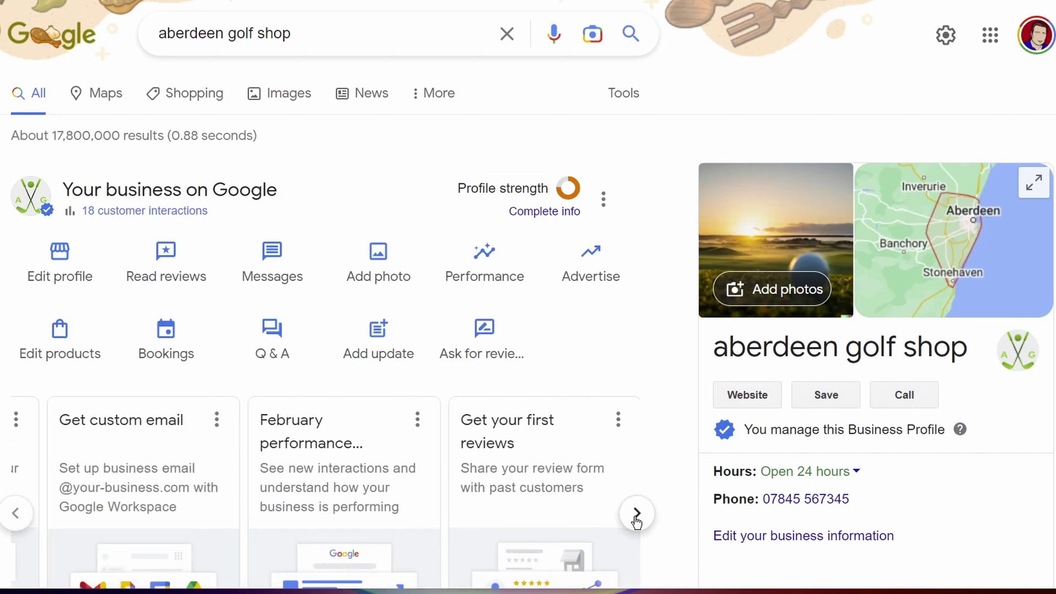
left_click(636, 518)
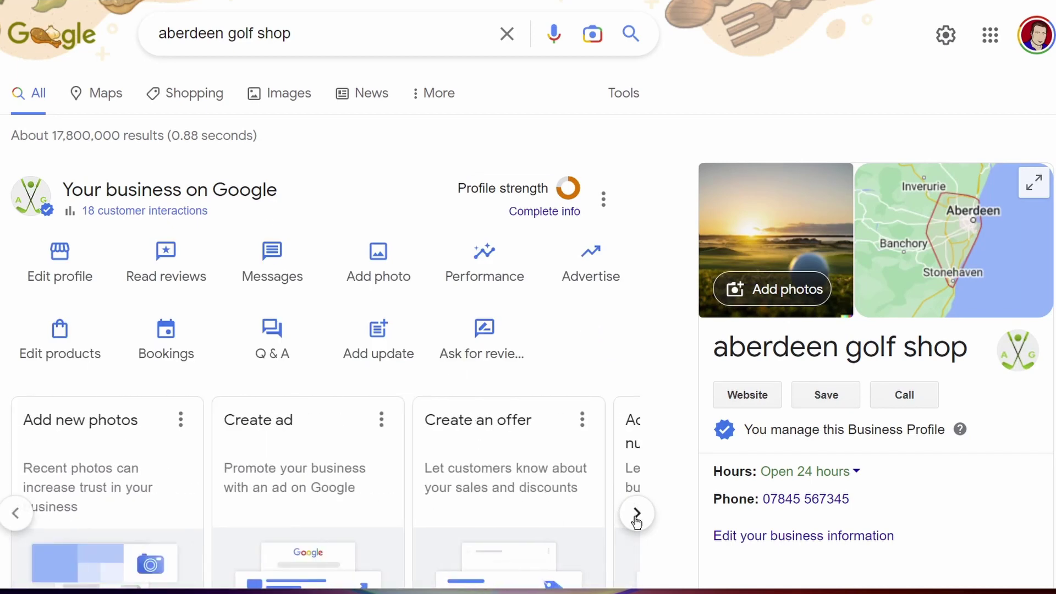
left_click(636, 518)
scroll(490, 467, "down", 3)
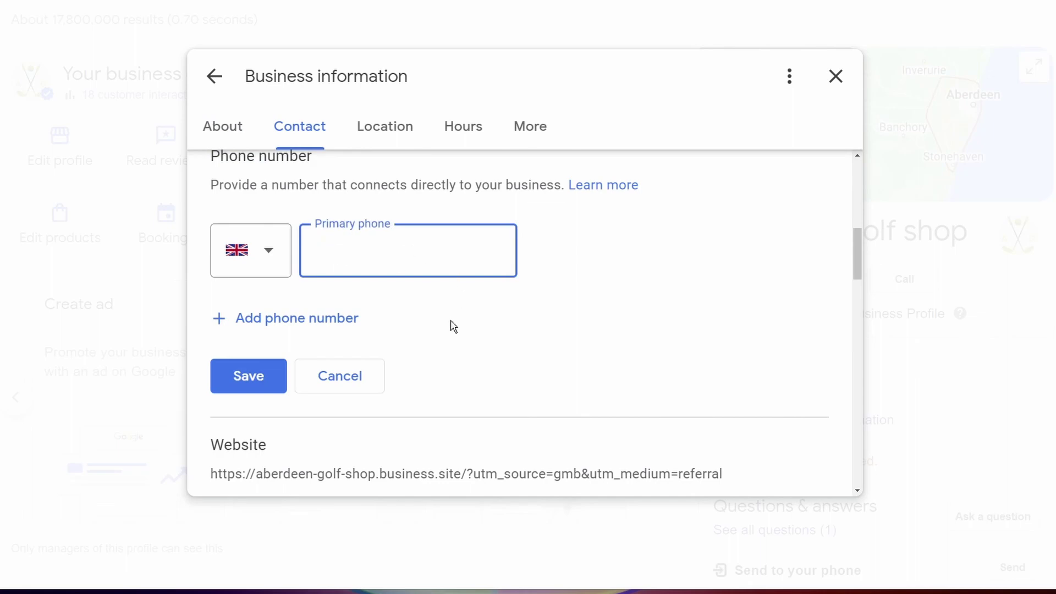
scroll(451, 327, "up", 1)
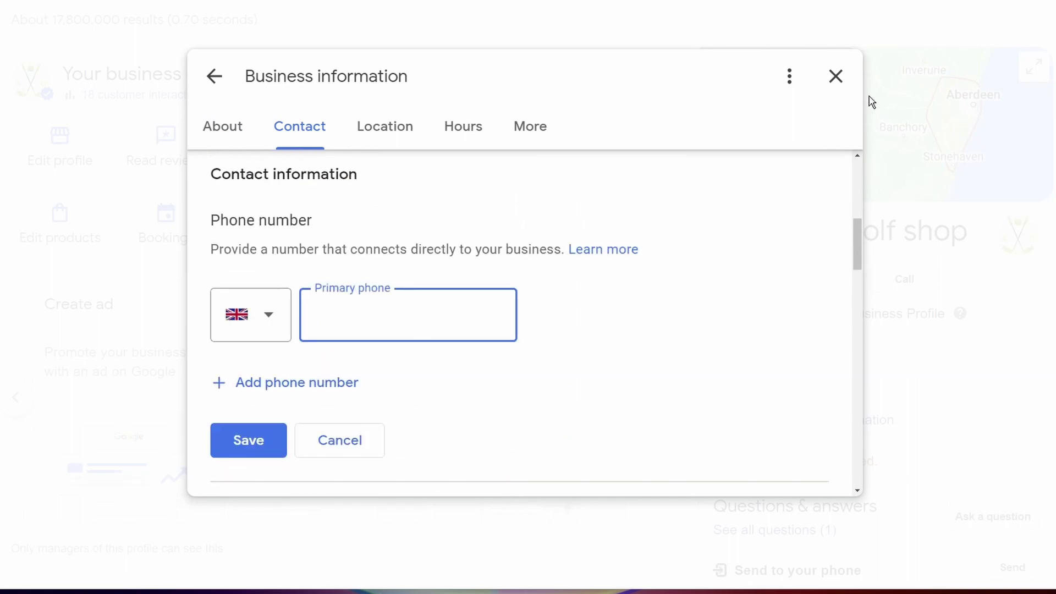
left_click(836, 77)
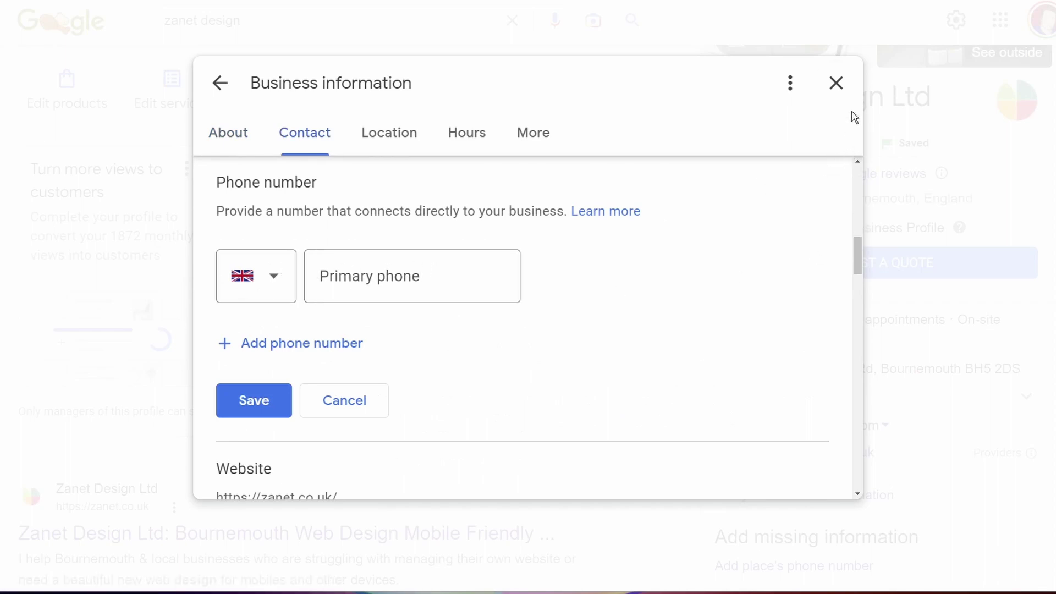
- Bring up the Performance report's Calls statistics for Zanet Design Ltd
left_click(836, 83)
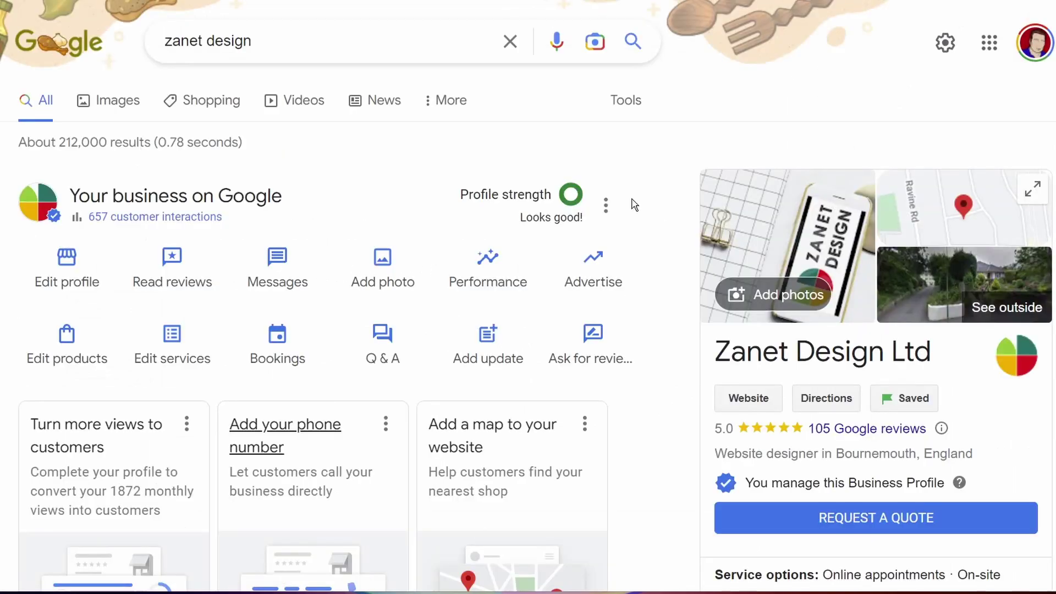
left_click(165, 220)
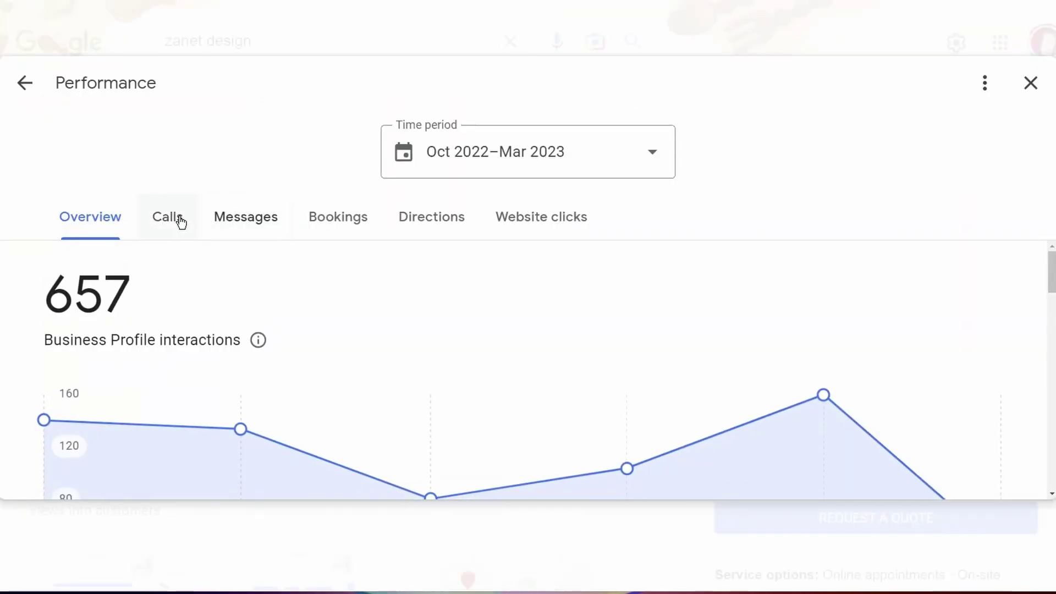
left_click(179, 221)
scroll(571, 385, "down", 3)
scroll(788, 299, "up", 1)
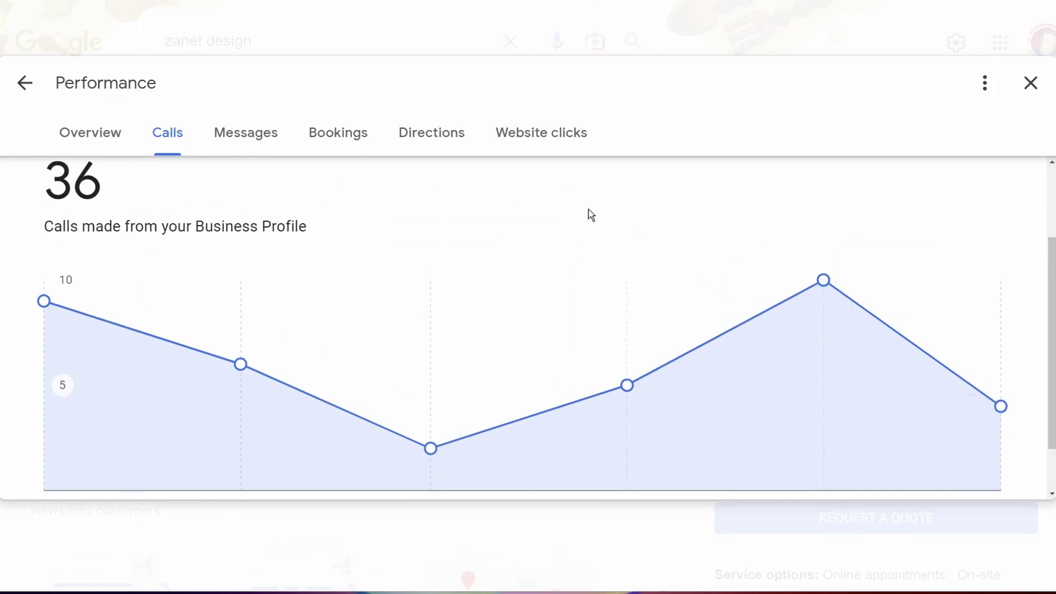
scroll(545, 190, "up", 1)
- Limit the Calls report to March 2023, showing 4 calls, then close Performance
left_click(652, 158)
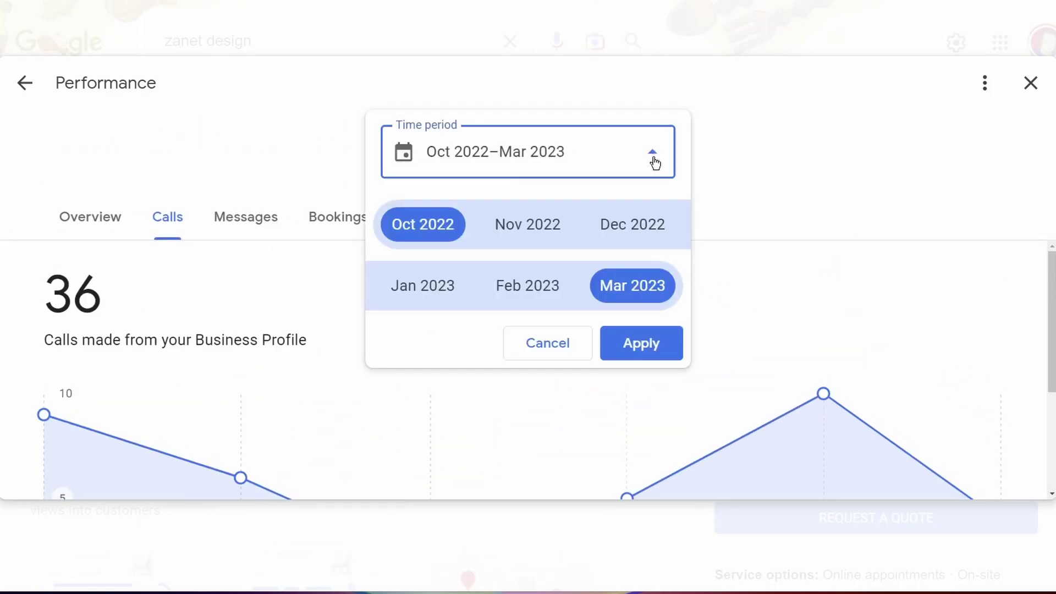
left_click(632, 284)
left_click(654, 344)
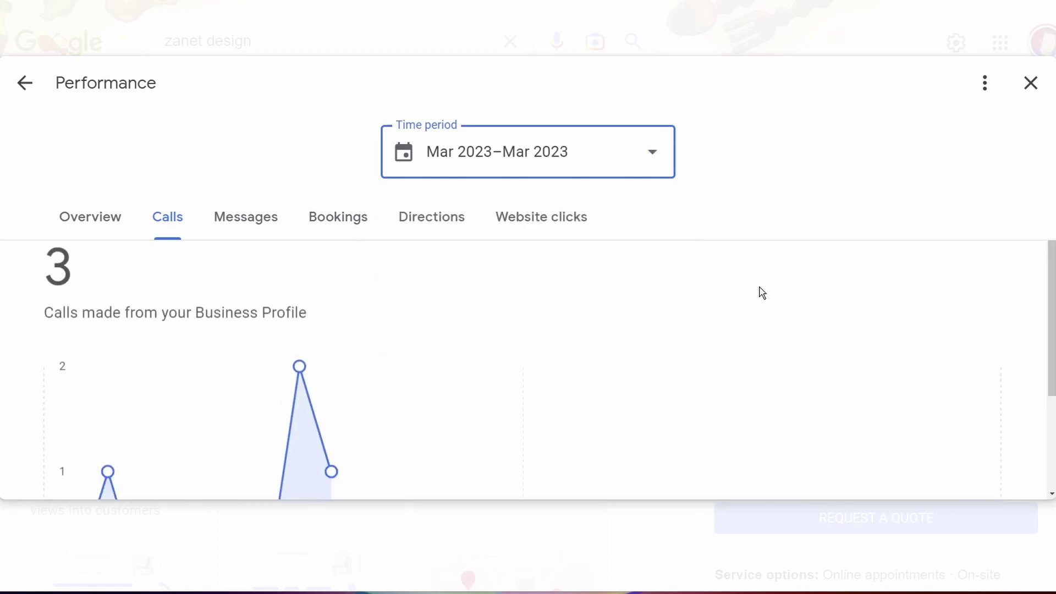
scroll(762, 292, "down", 2)
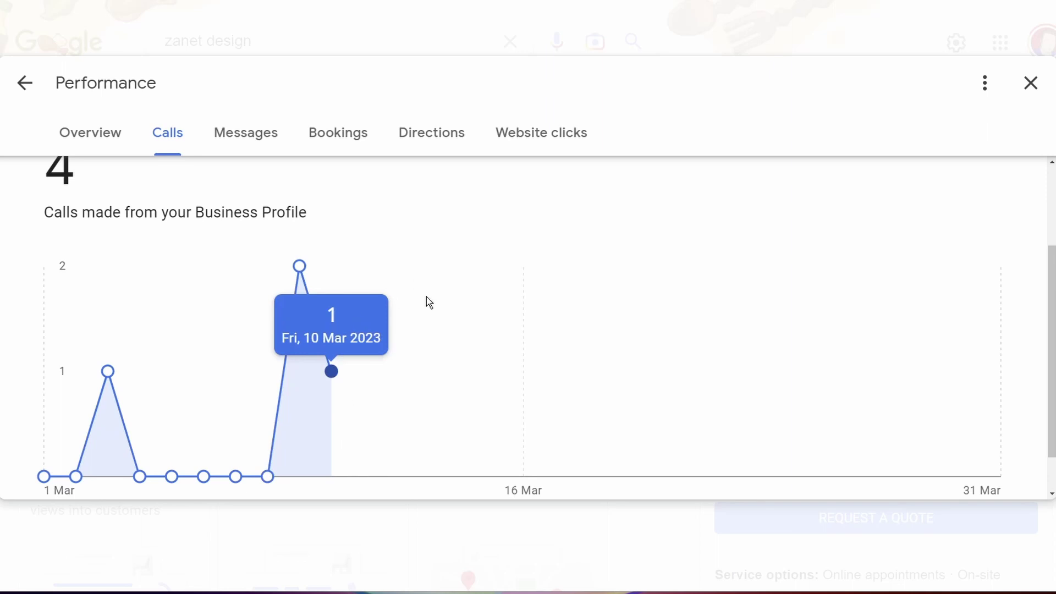
left_click(1029, 84)
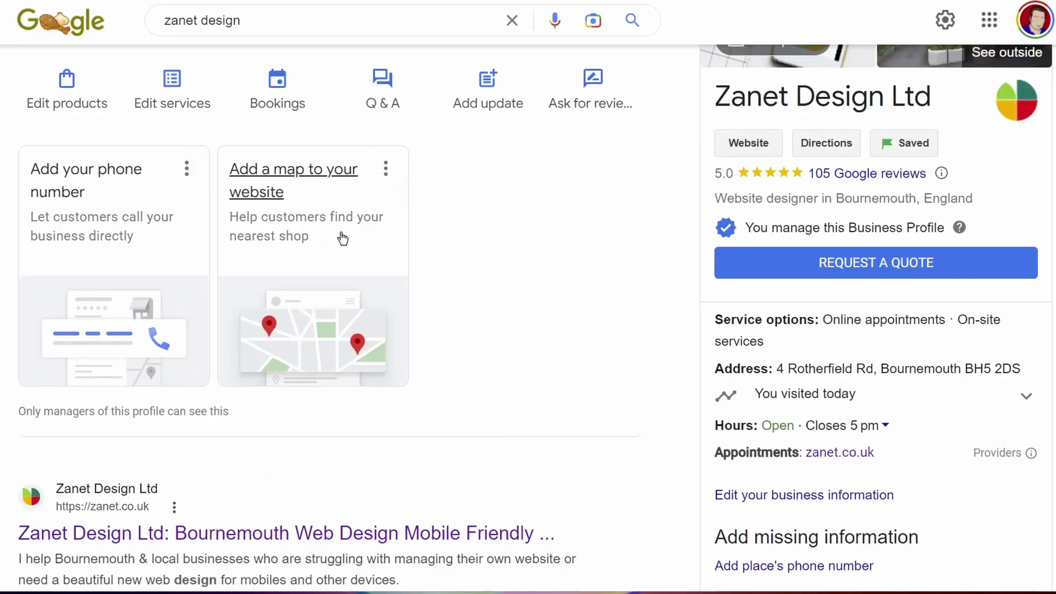
- Dismiss the add-a-map suggestion card and start the Add your phone number task
left_click(386, 170)
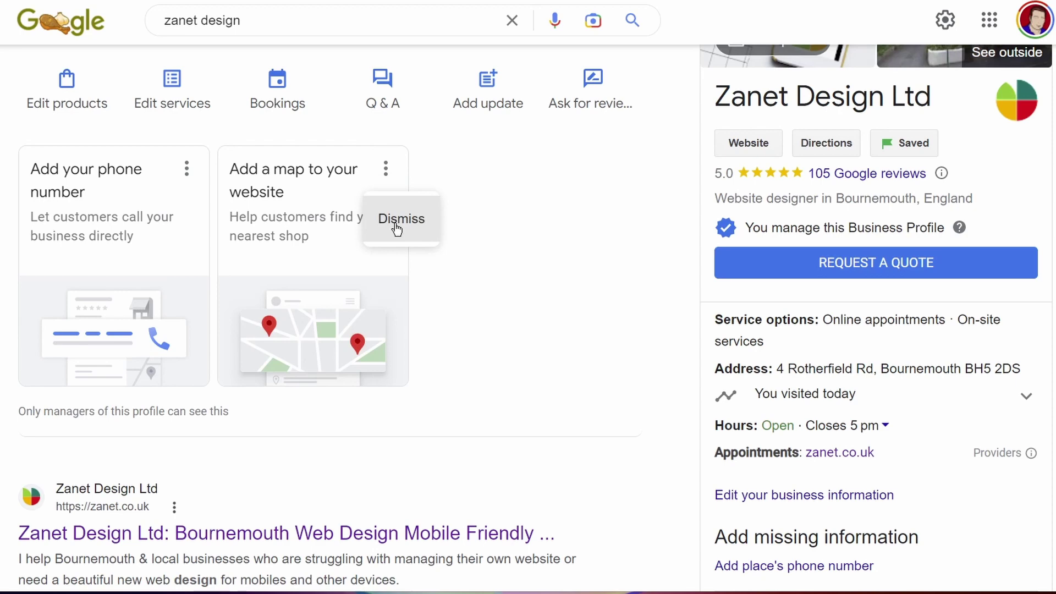
left_click(323, 251)
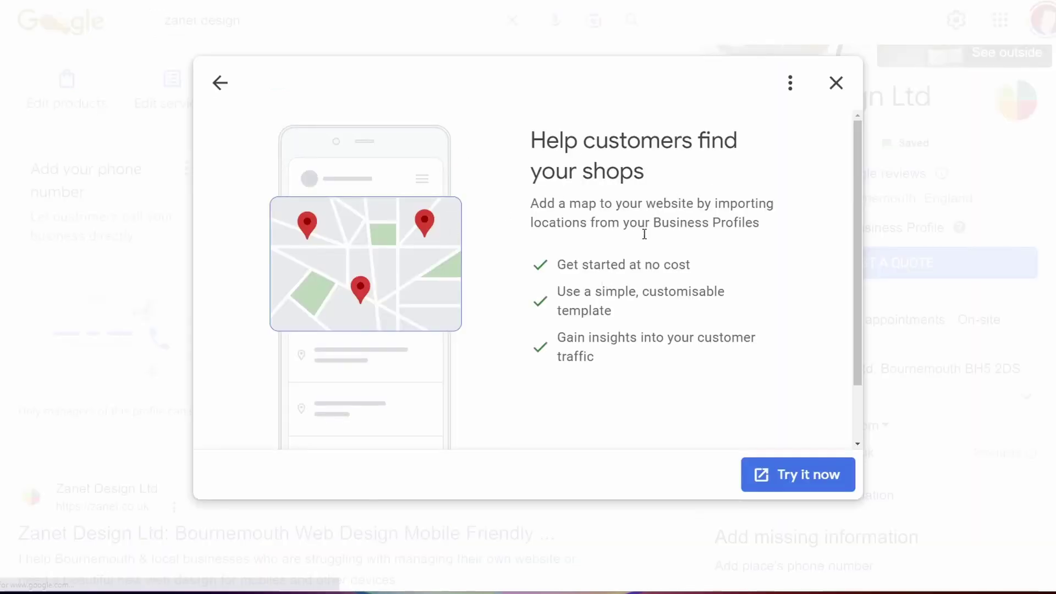
left_click(836, 84)
left_click(385, 168)
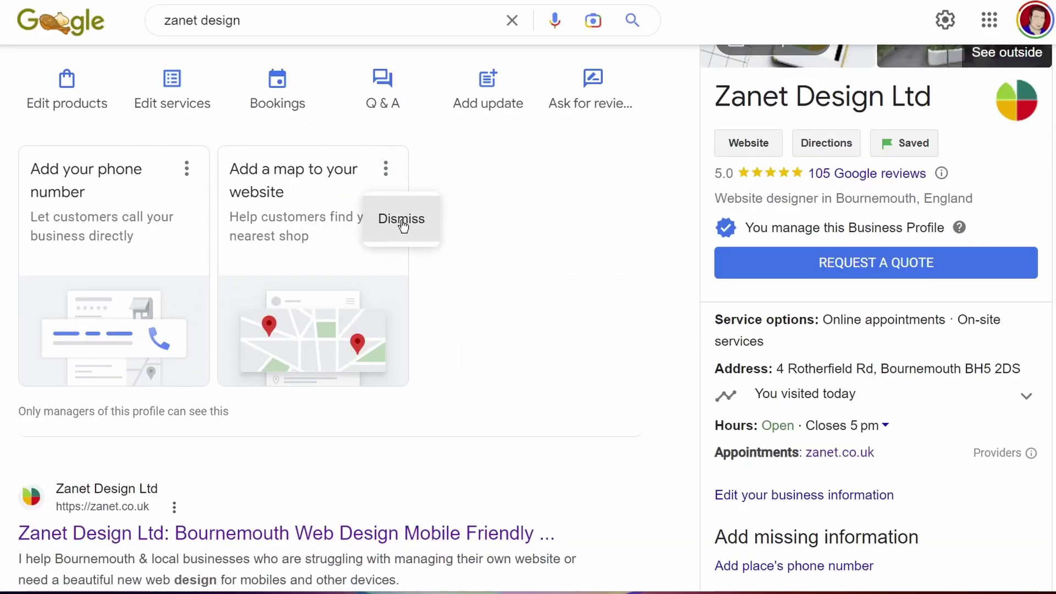
left_click(402, 221)
left_click(128, 266)
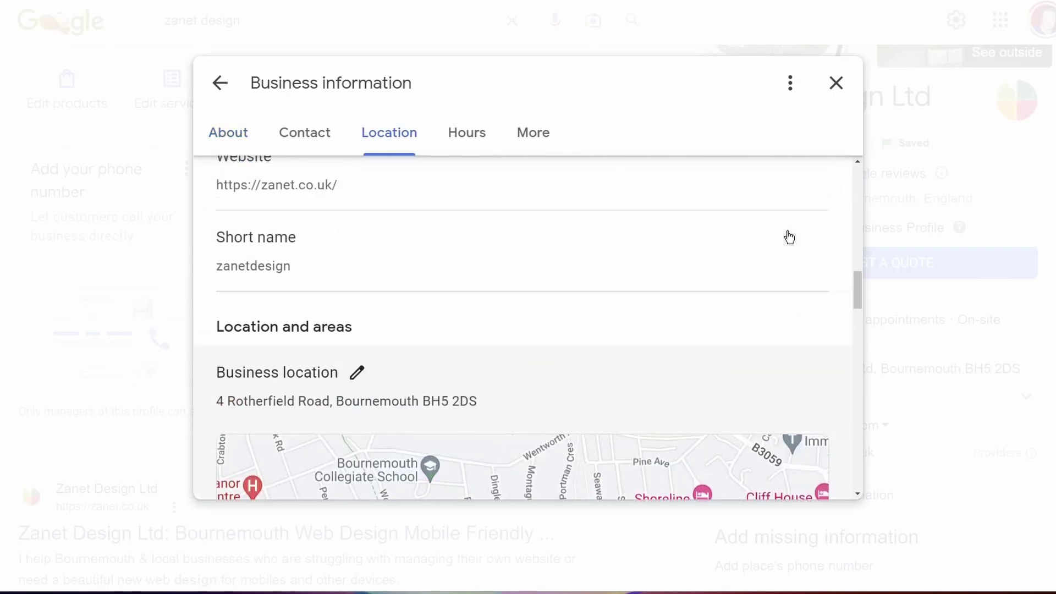
left_click(384, 281)
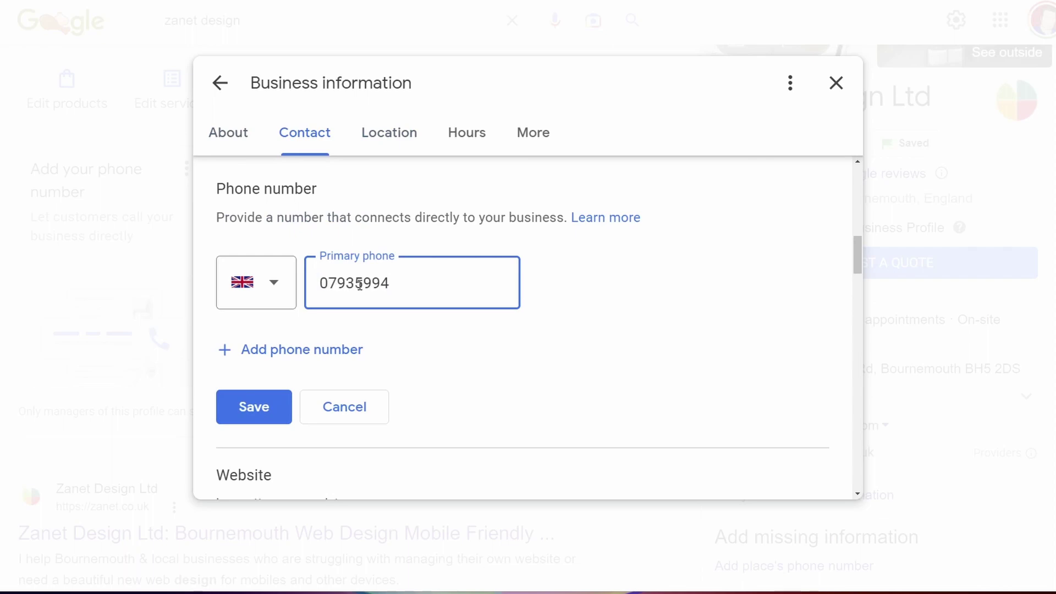
left_click(264, 406)
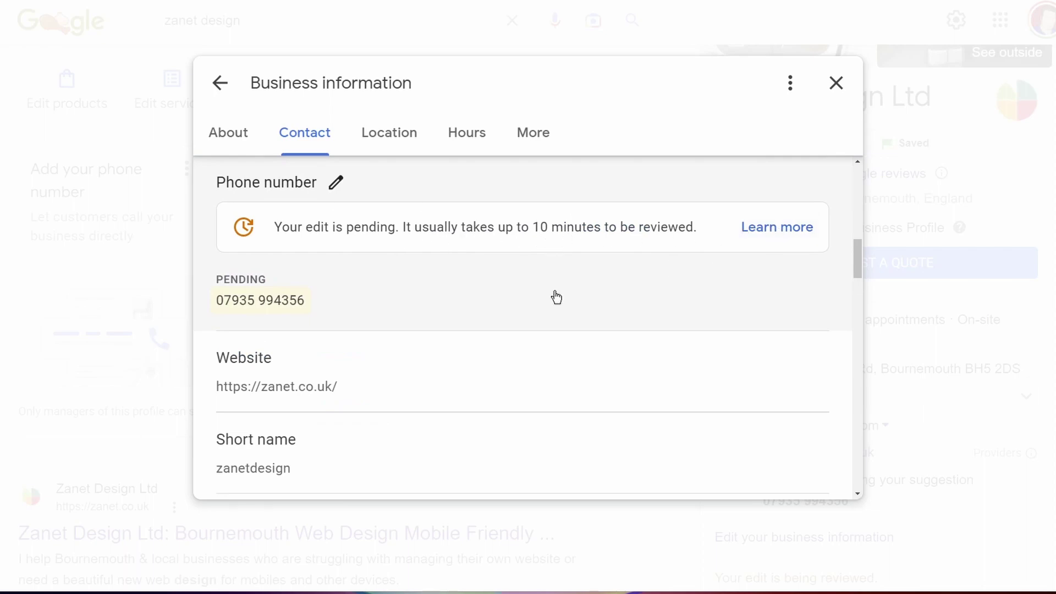
left_click(772, 236)
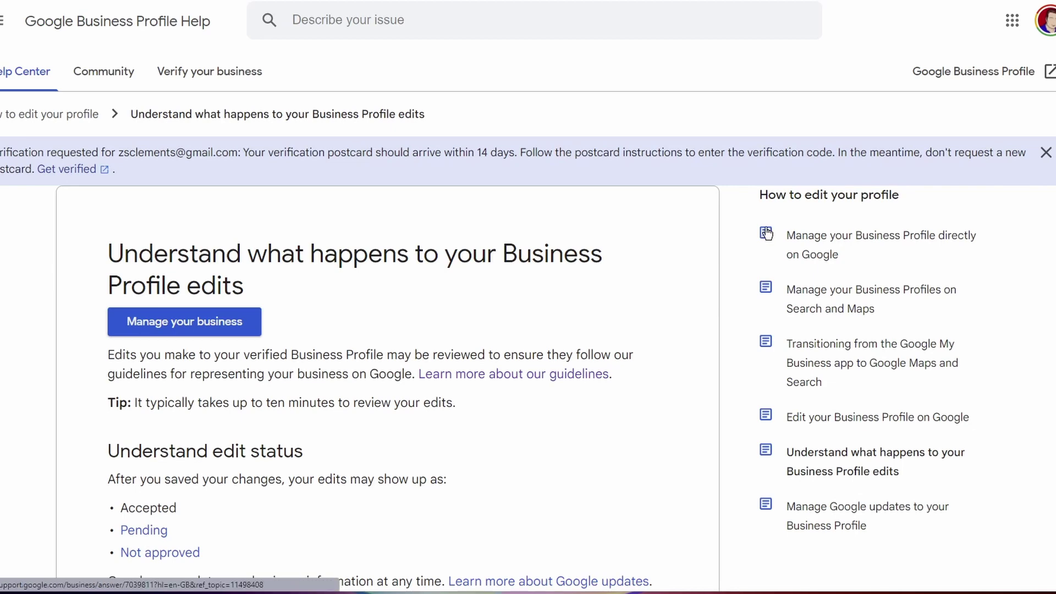
scroll(248, 377, "down", 2)
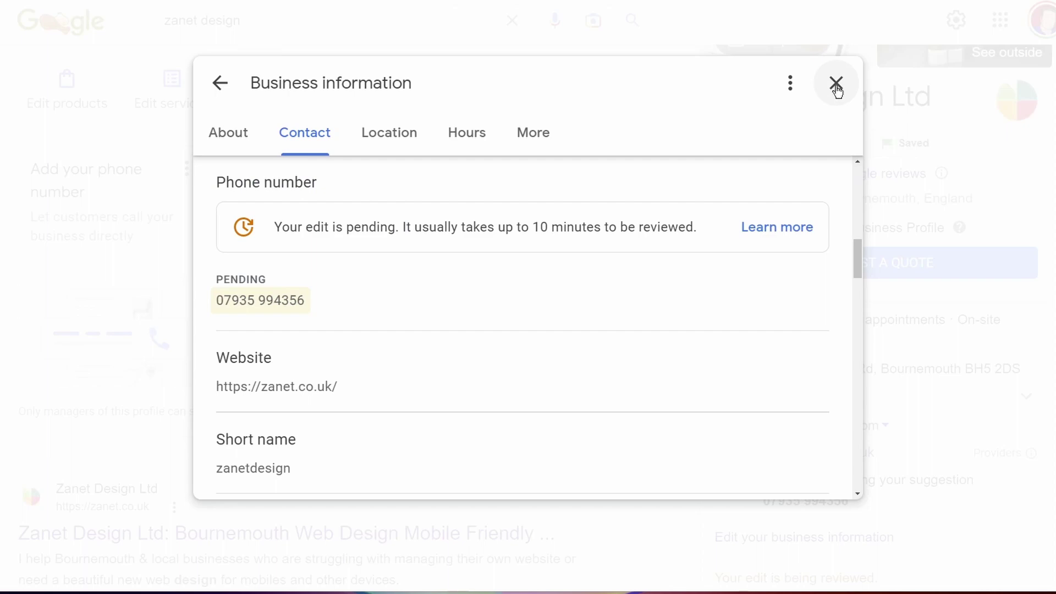
- Return to the profile and close the business information editor with the phone edit under review
left_click(836, 85)
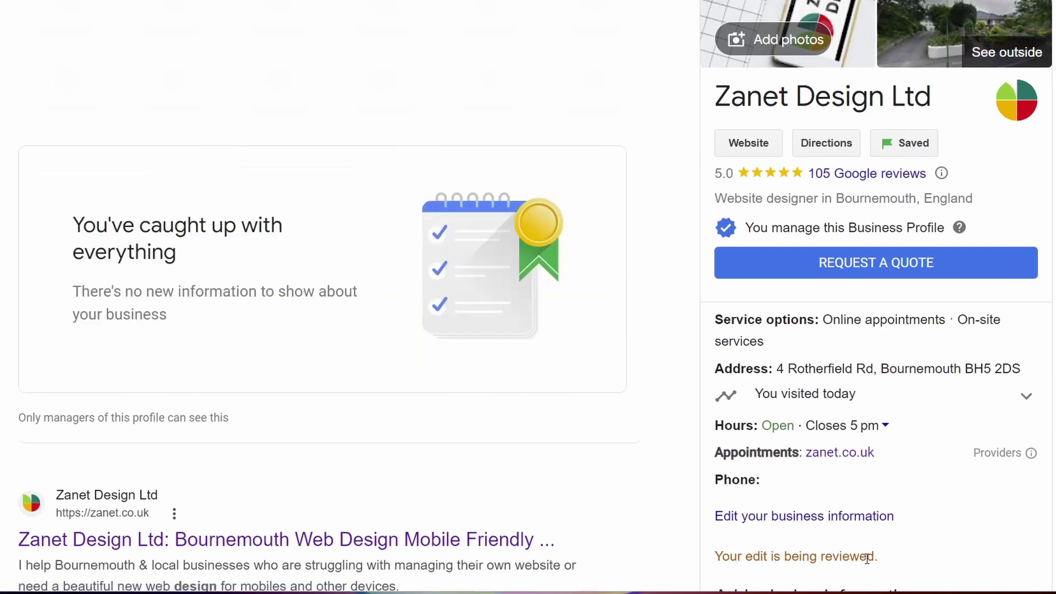
scroll(339, 261, "up", 2)
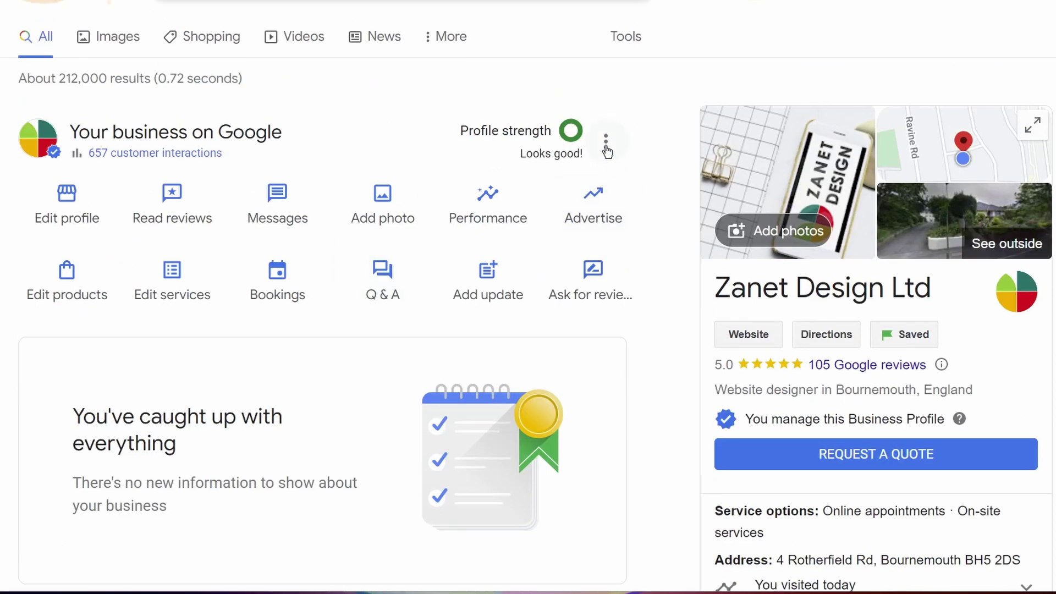
- Reach Business Profile settings to check the Phone number visibility toggle is not hiding it
left_click(606, 148)
left_click(659, 193)
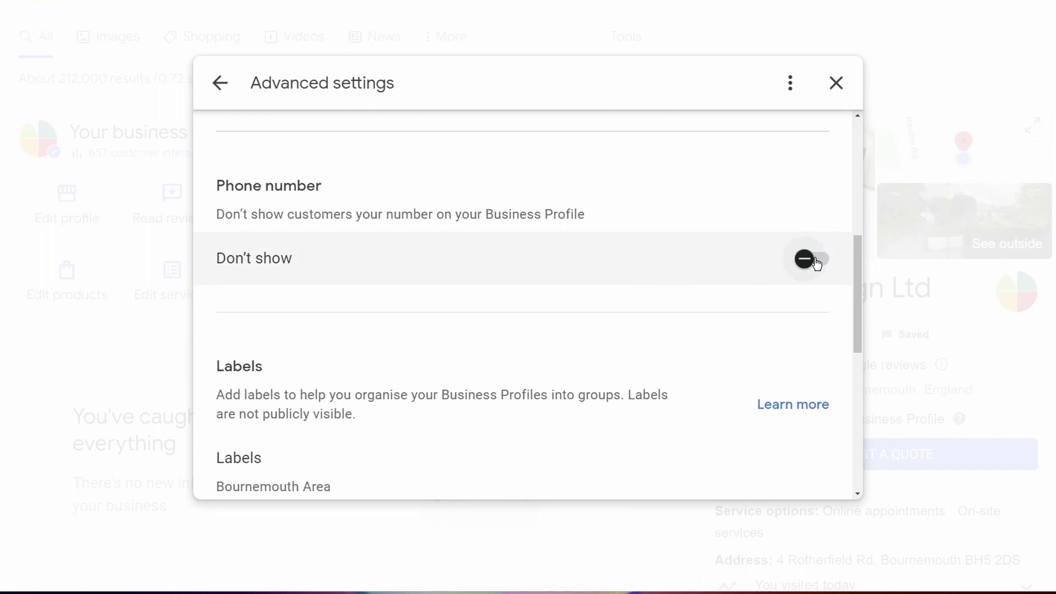
scroll(769, 264, "up", 2)
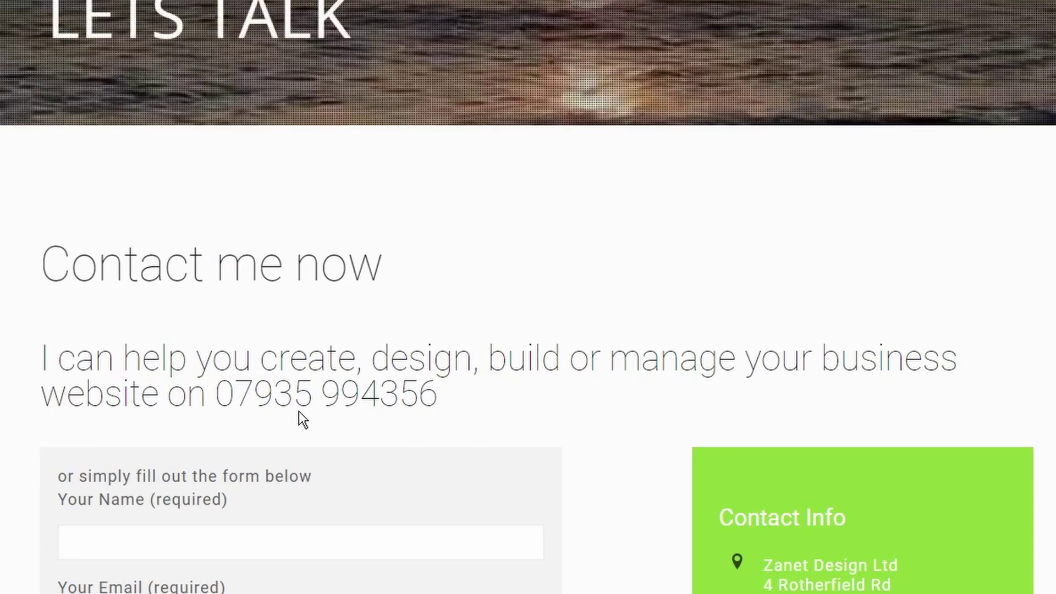
scroll(826, 591, "down", 3)
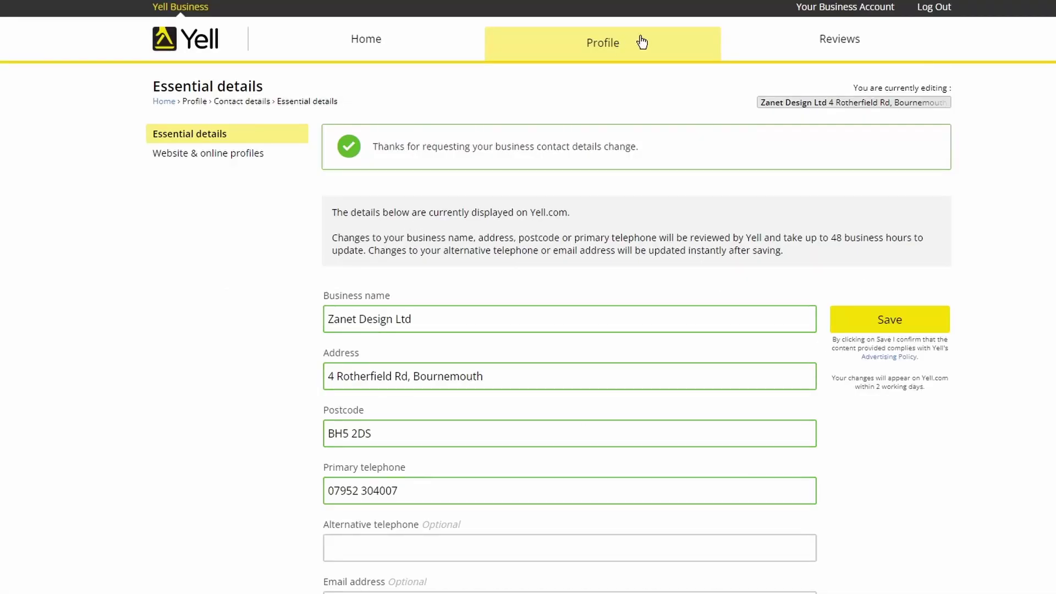
- Go to the Yell.com homepage and log in to the business account
left_click(207, 43)
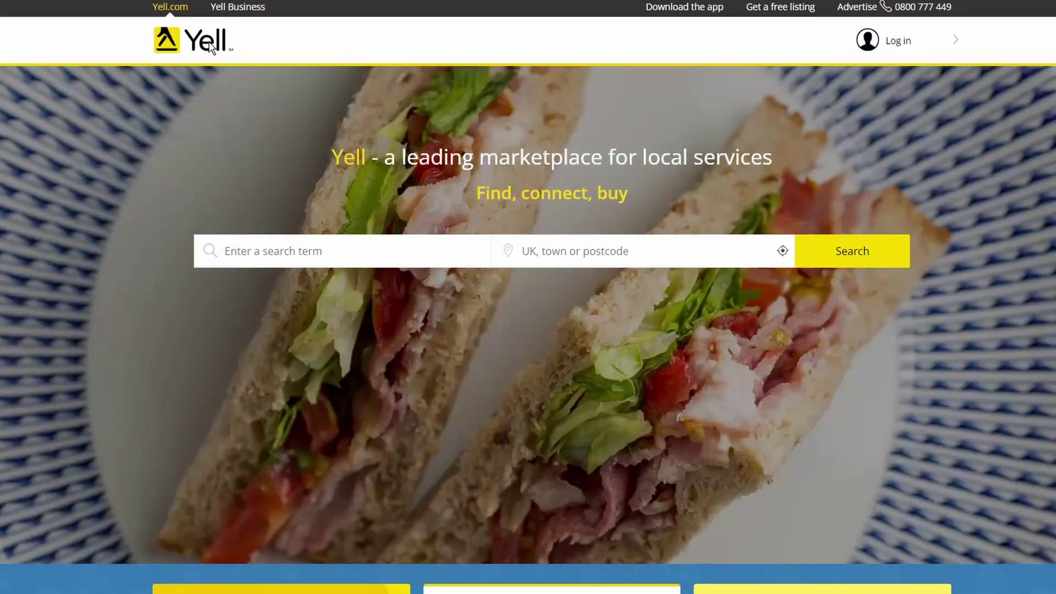
left_click(893, 43)
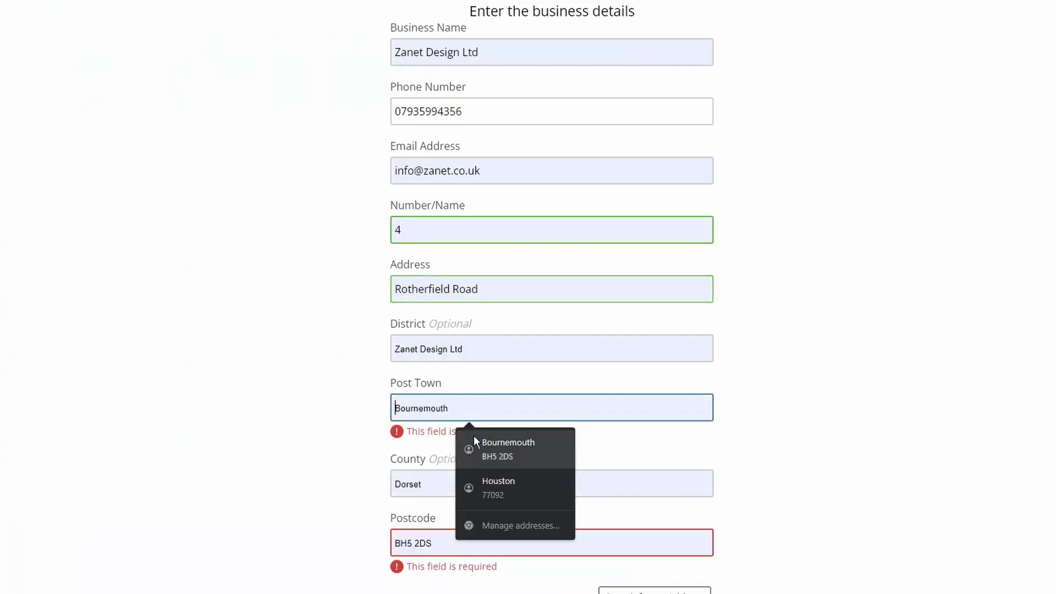
left_click(499, 446)
scroll(530, 405, "down", 1)
scroll(530, 404, "down", 1)
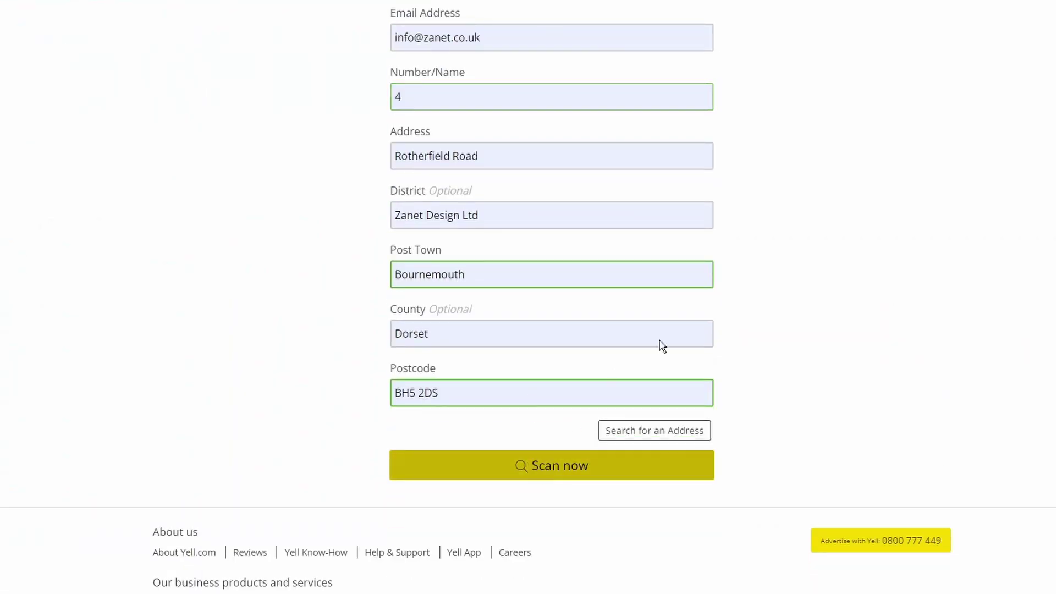
key("Return")
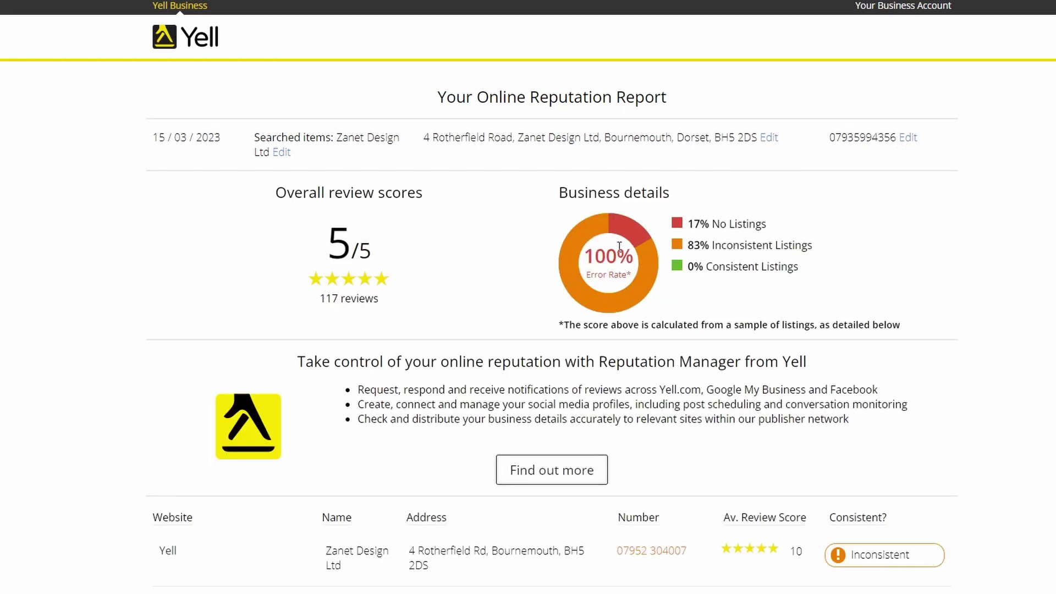
scroll(850, 224, "down", 1)
scroll(849, 221, "down", 2)
scroll(858, 219, "down", 1)
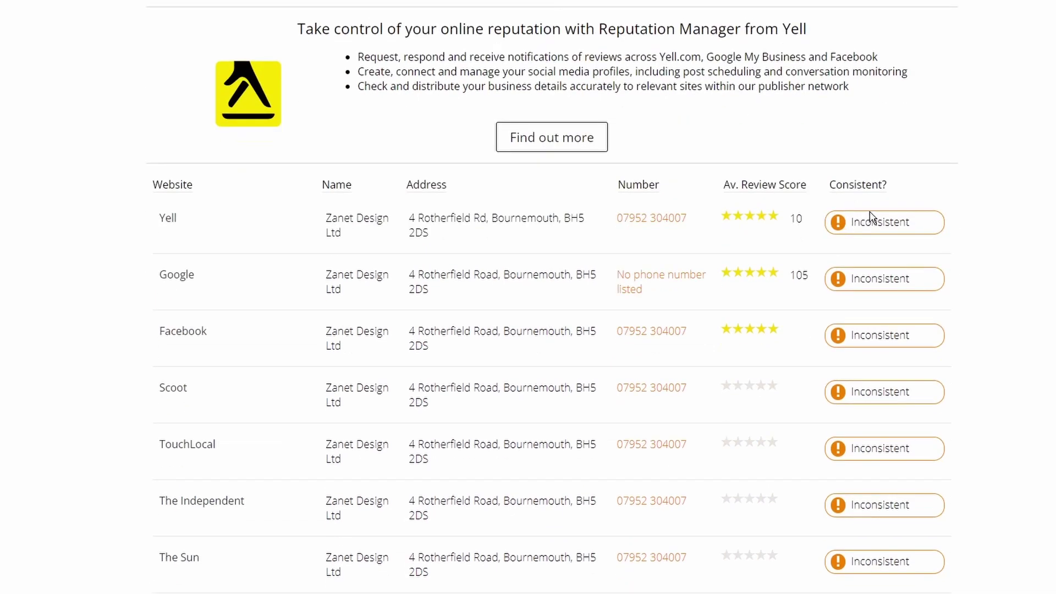
scroll(660, 227, "up", 1)
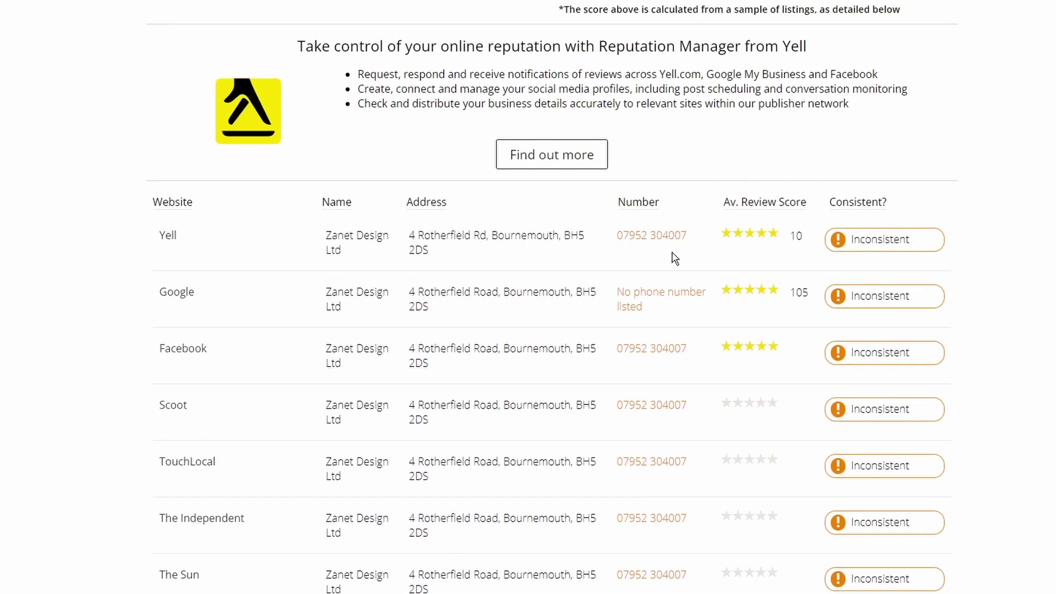